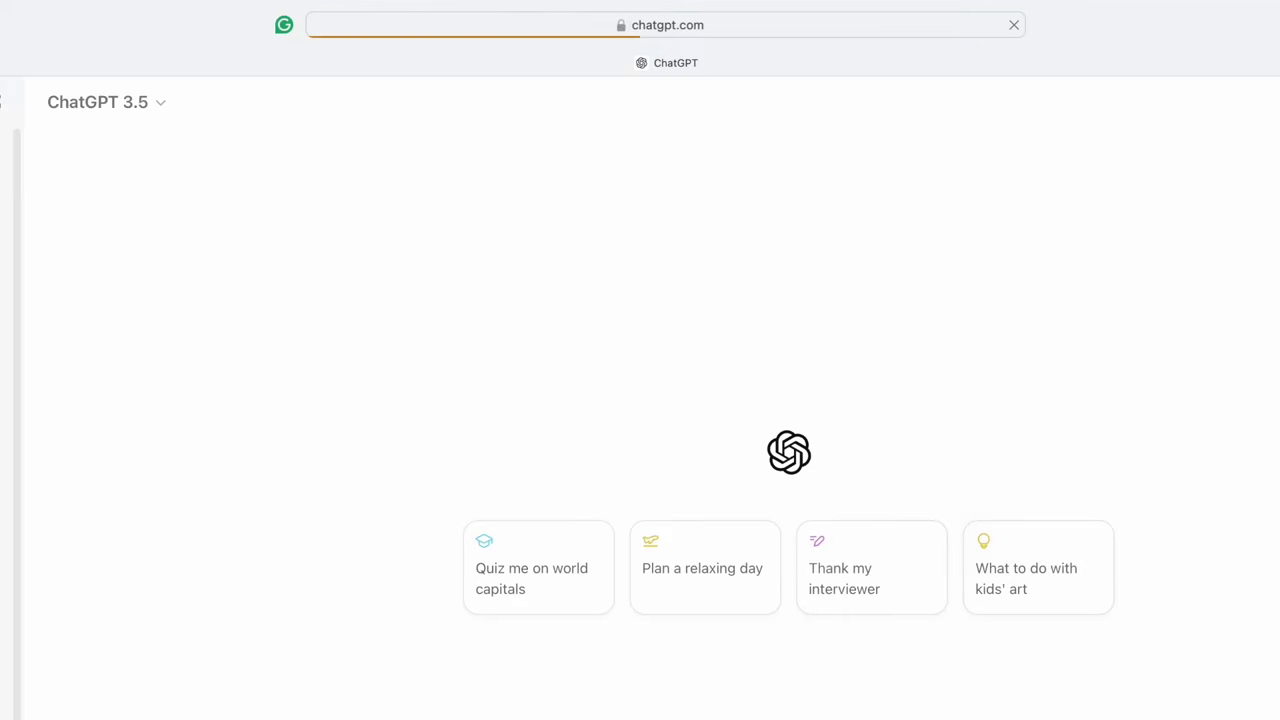
# Step: Glance at the model list, then take the 10 hybrid-project PMP questions prompt from Word
pyautogui.click(162, 108)
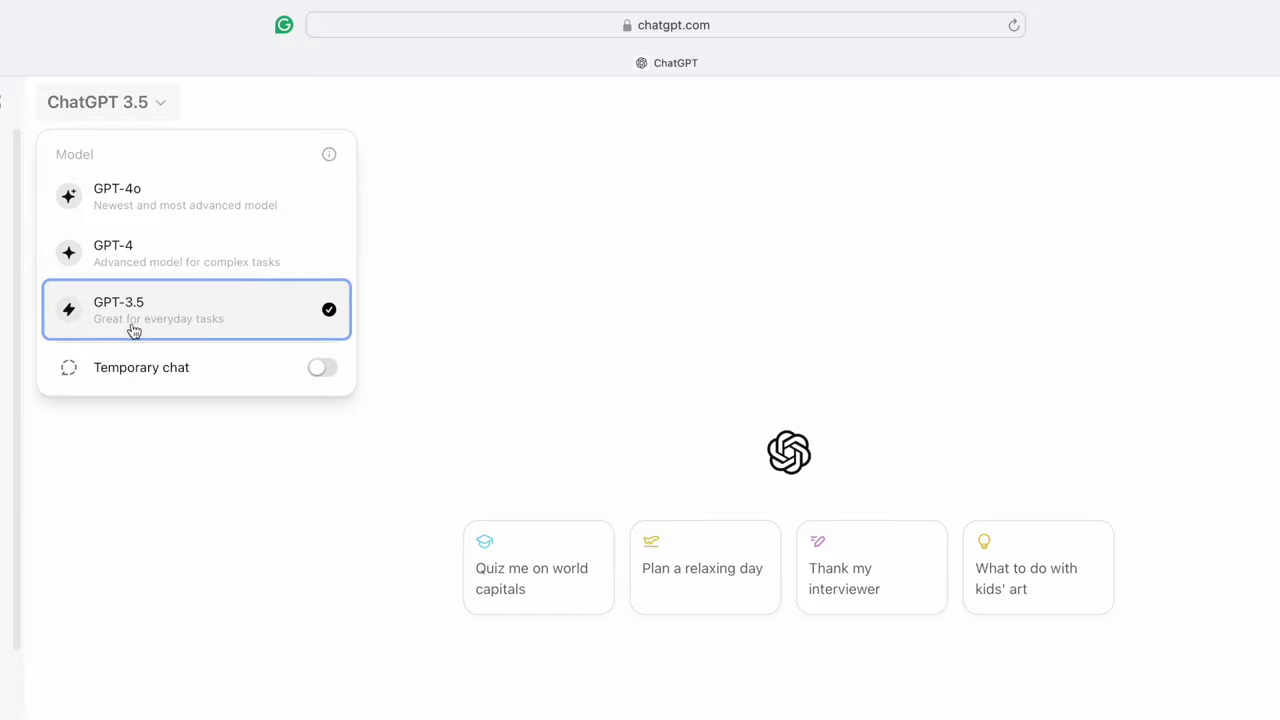
pyautogui.press('Escape')
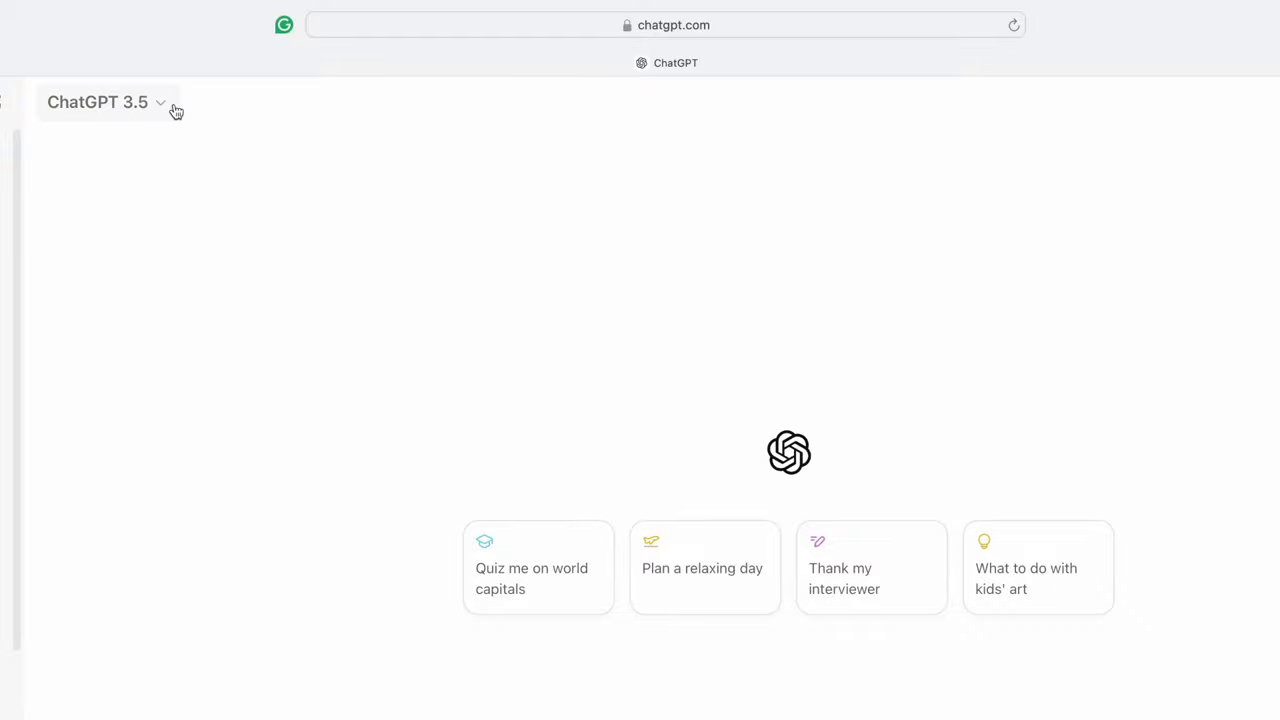
pyautogui.press('super+Tab')
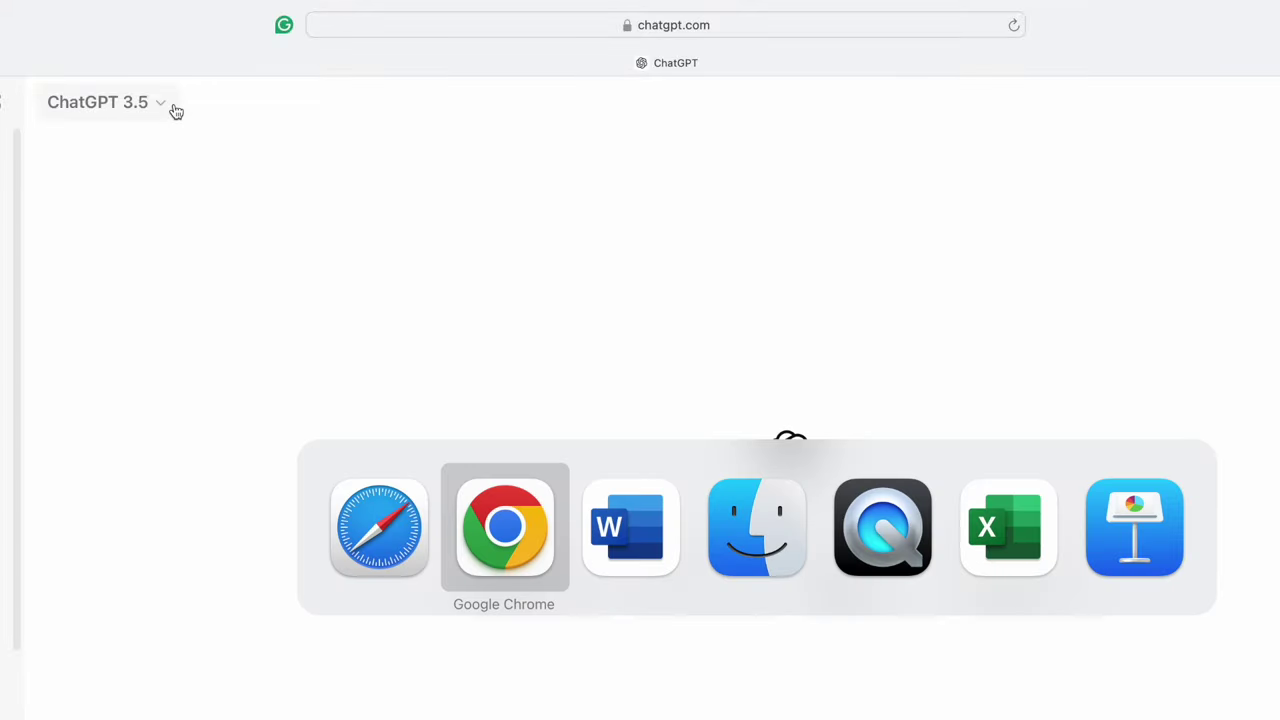
pyautogui.press('super+Tab')
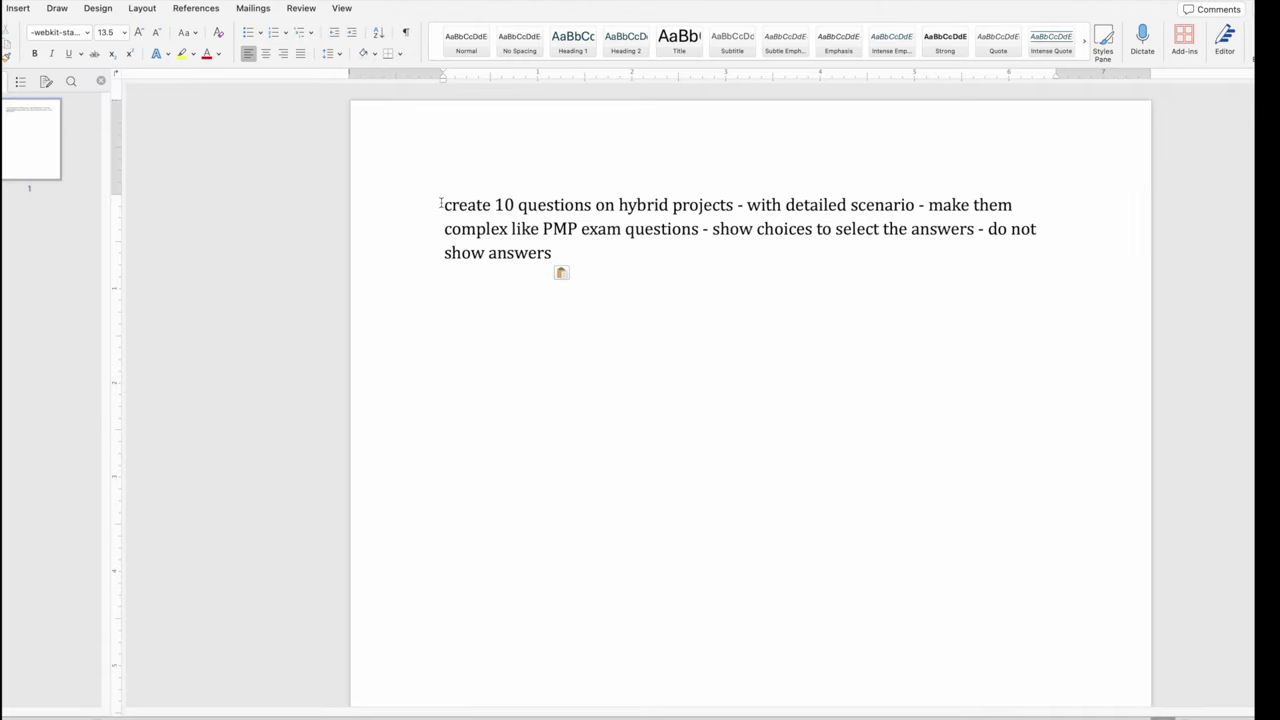
pyautogui.moveTo(440, 204); pyautogui.dragTo(593, 253)
pyautogui.press('super+c')
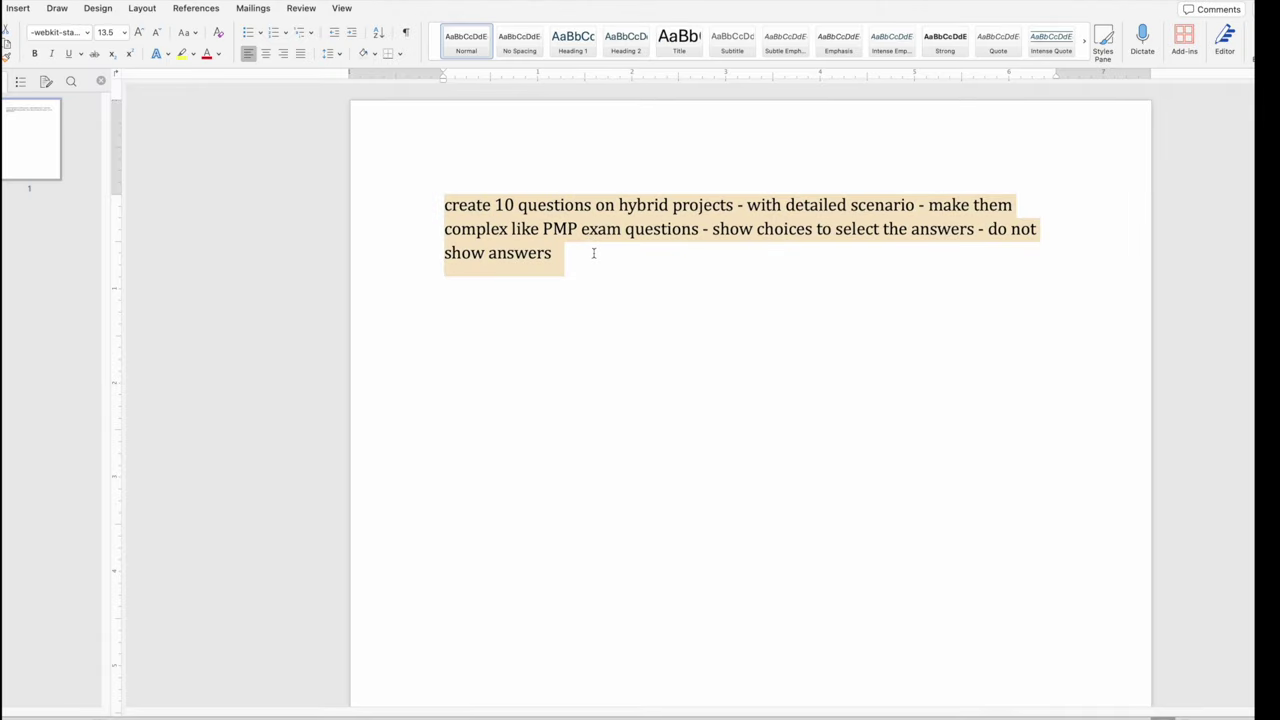
pyautogui.press('super+Tab')
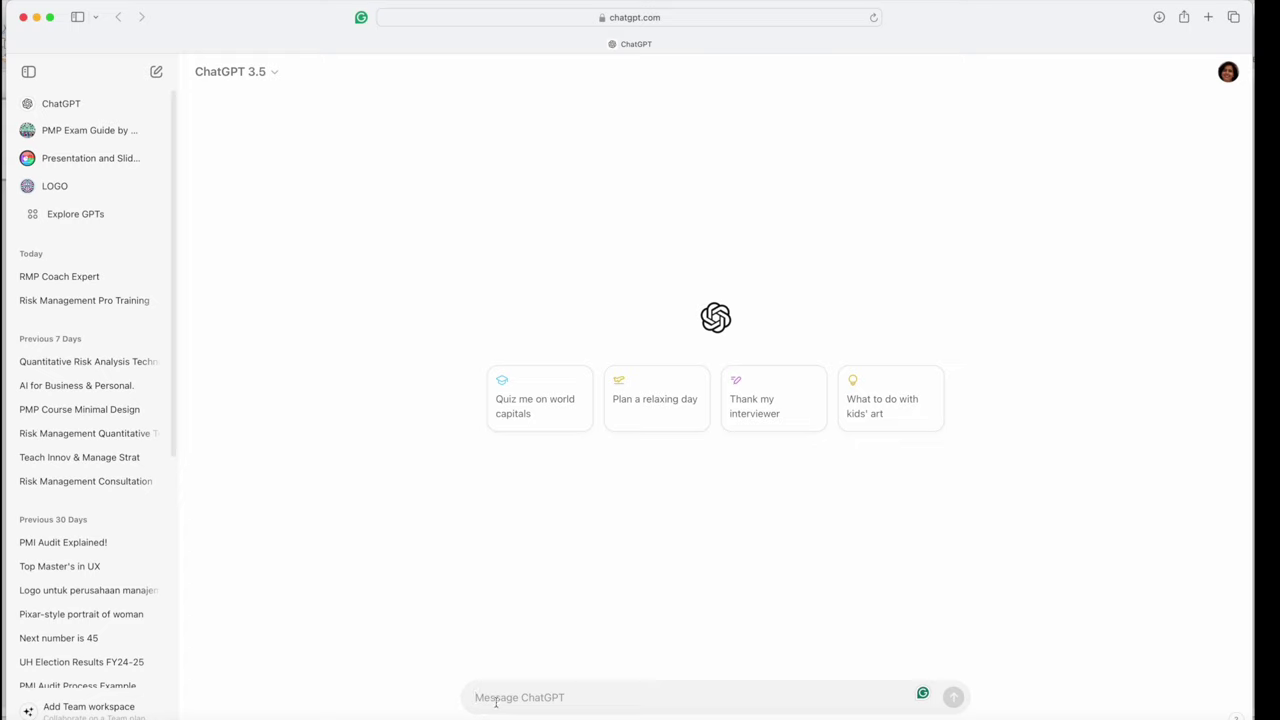
# Step: Paste the hybrid-project PMP questions prompt, accept the 'scenarios' correction, and send it
pyautogui.press('super+v')
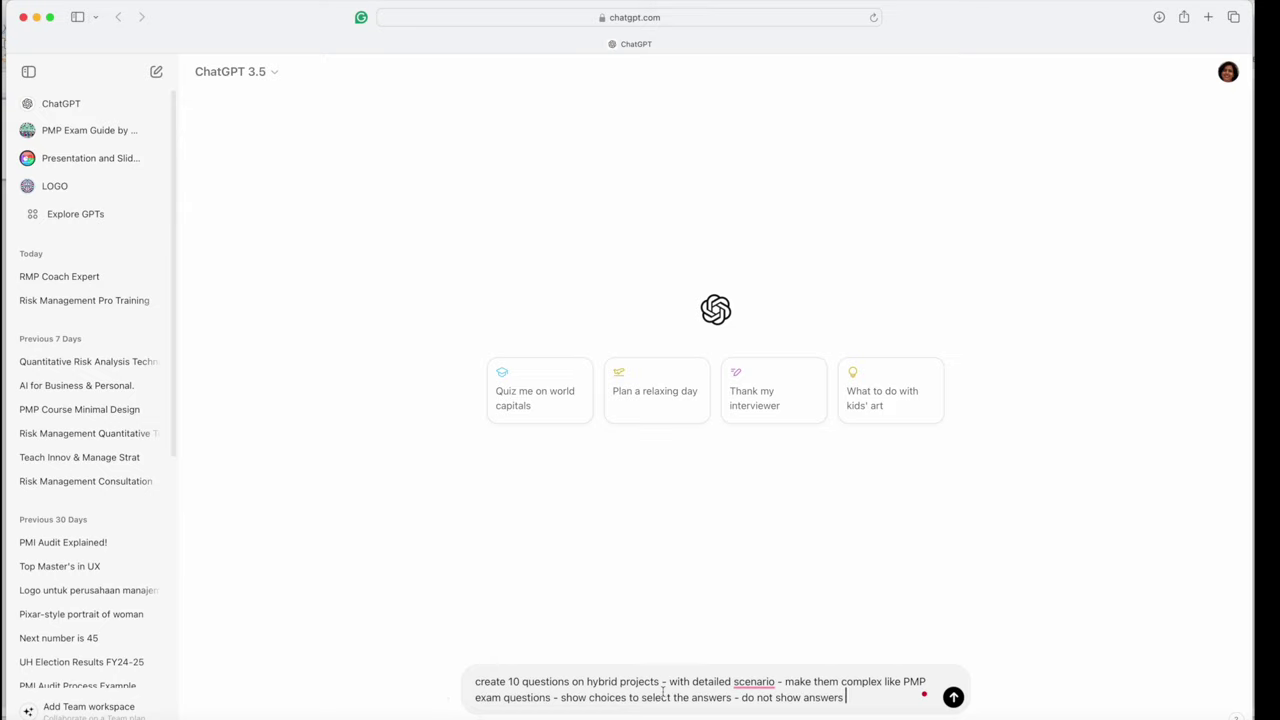
pyautogui.click(779, 620)
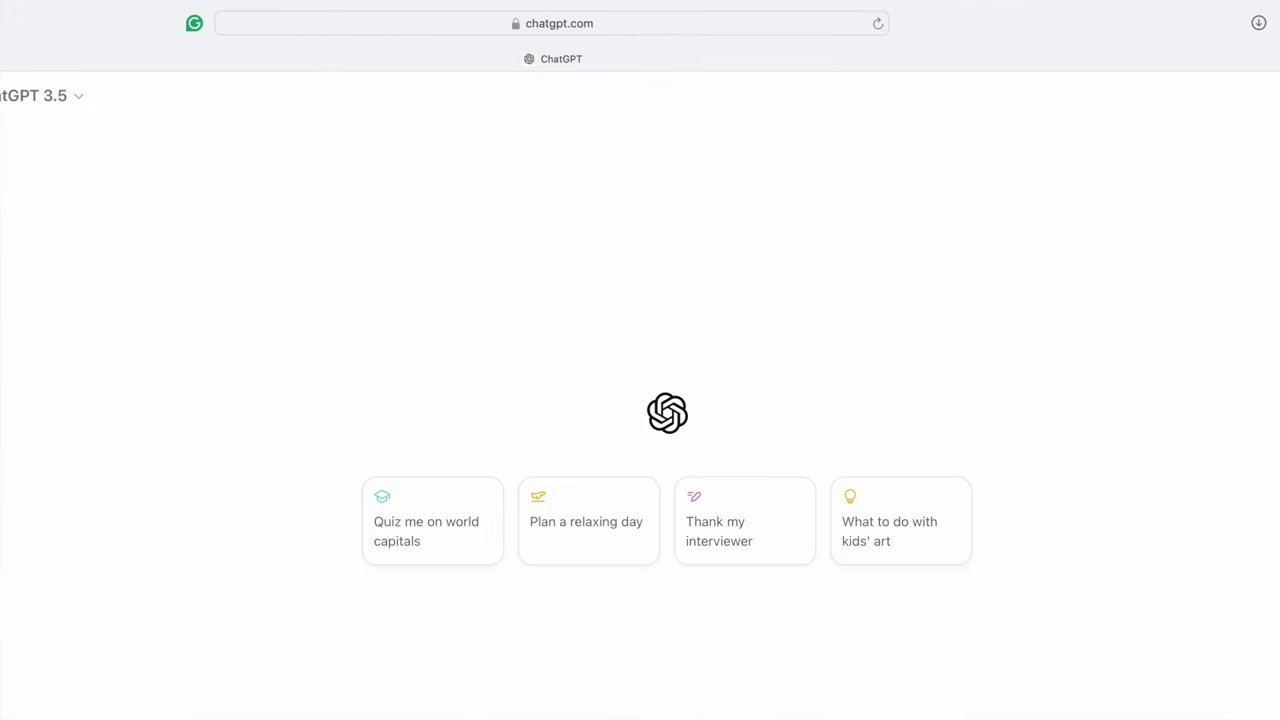
pyautogui.press('Return')
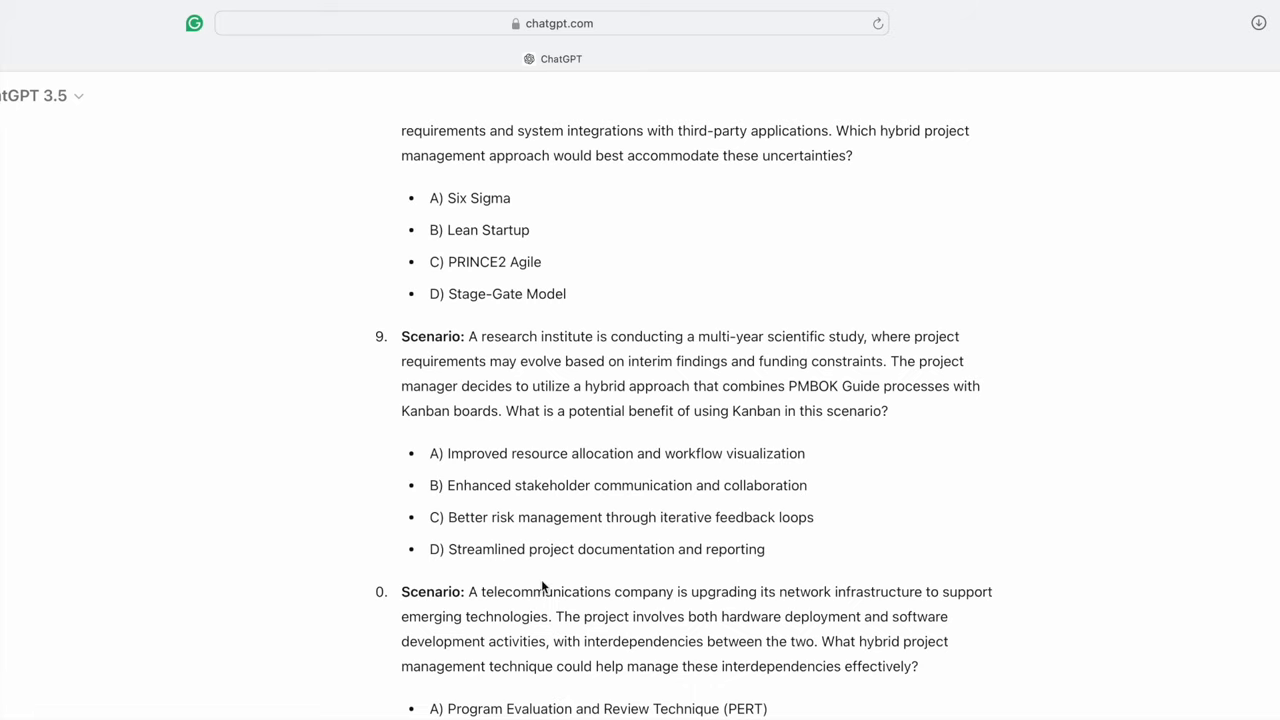
# Step: Scroll up to question one, about switching from predictive to adaptive methods
pyautogui.scroll(2, 542, 557)
pyautogui.scroll(5, 542, 557)
pyautogui.scroll(8, 542, 557)
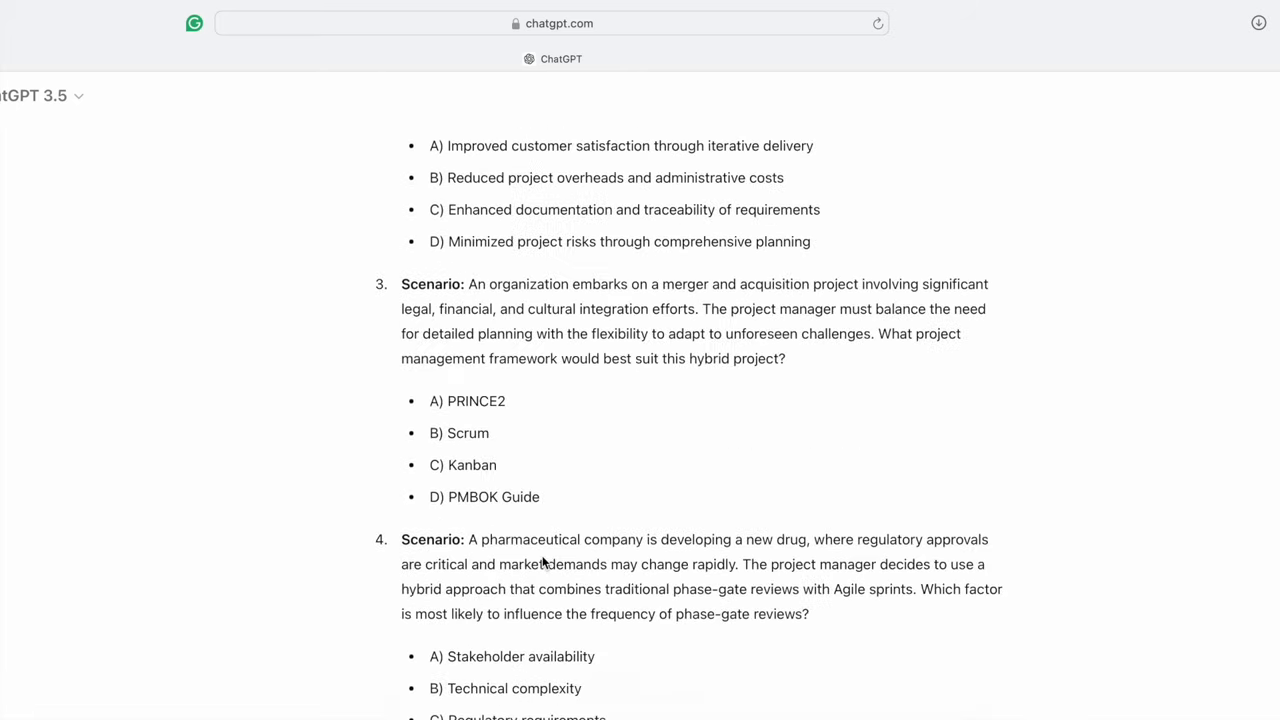
pyautogui.scroll(3, 545, 563)
pyautogui.scroll(5, 545, 563)
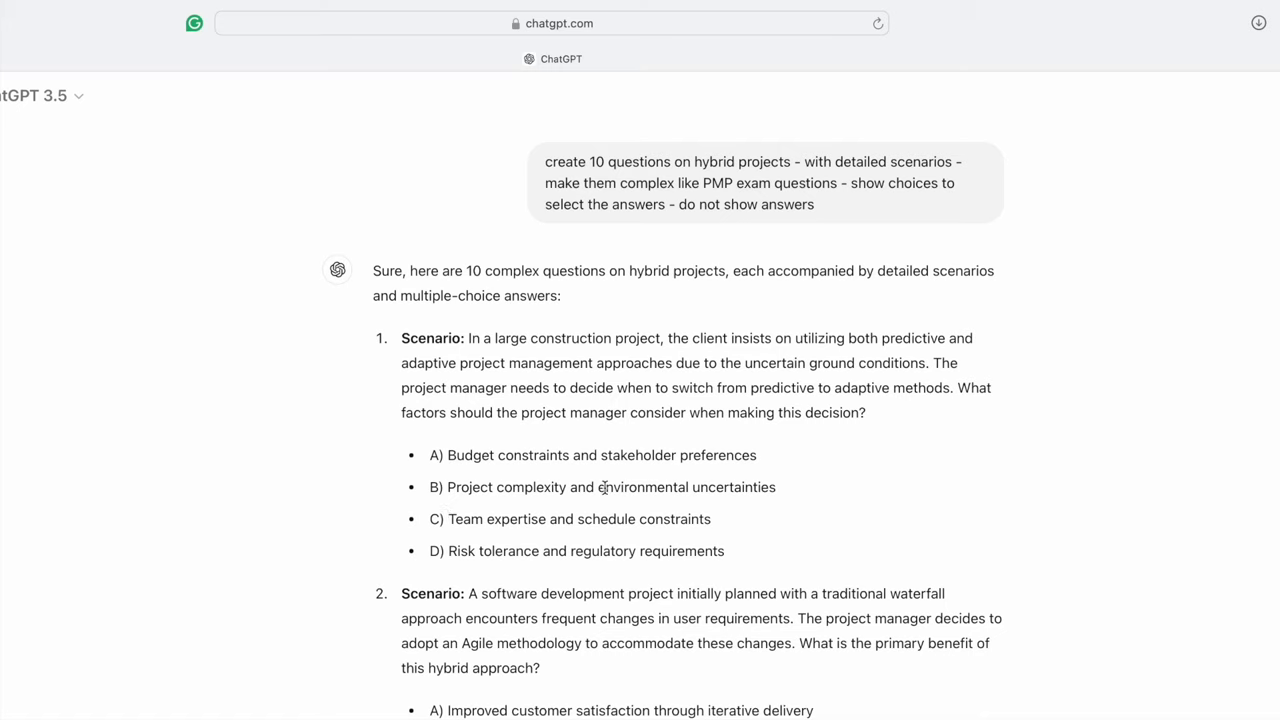
pyautogui.scroll(-5, 604, 487)
pyautogui.scroll(-2, 604, 487)
pyautogui.scroll(2, 604, 487)
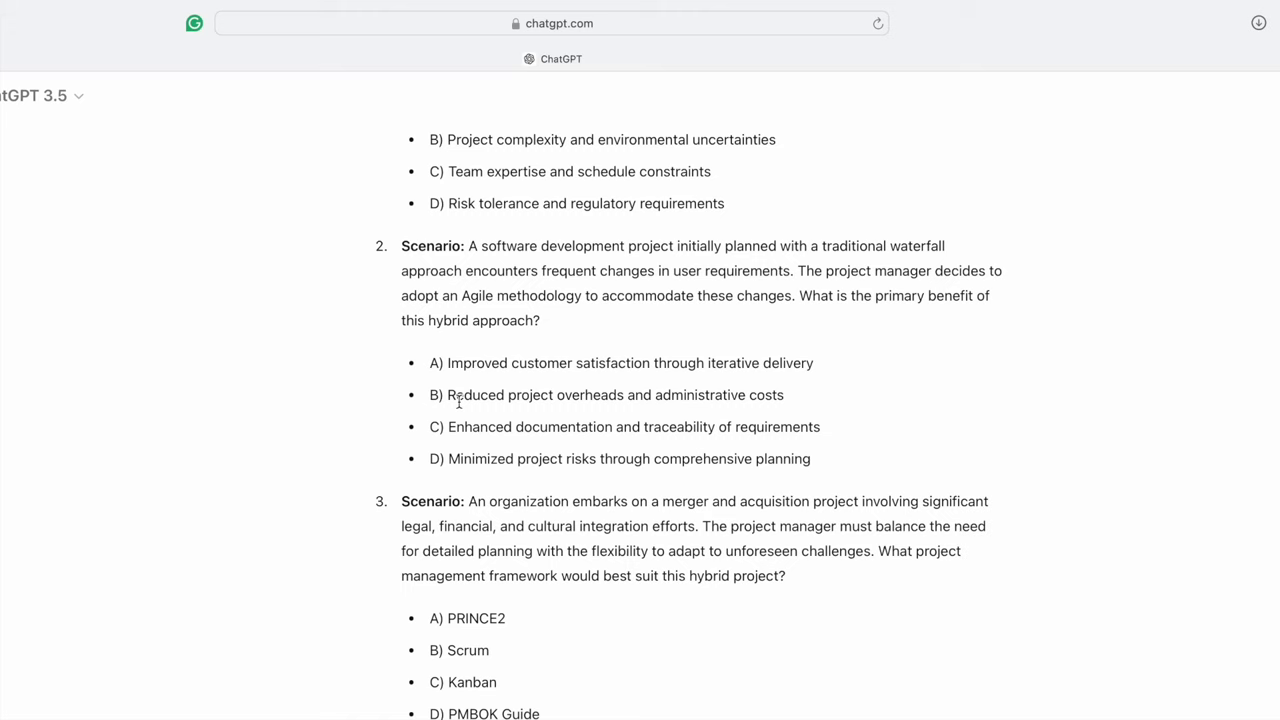
pyautogui.scroll(-3, 506, 648)
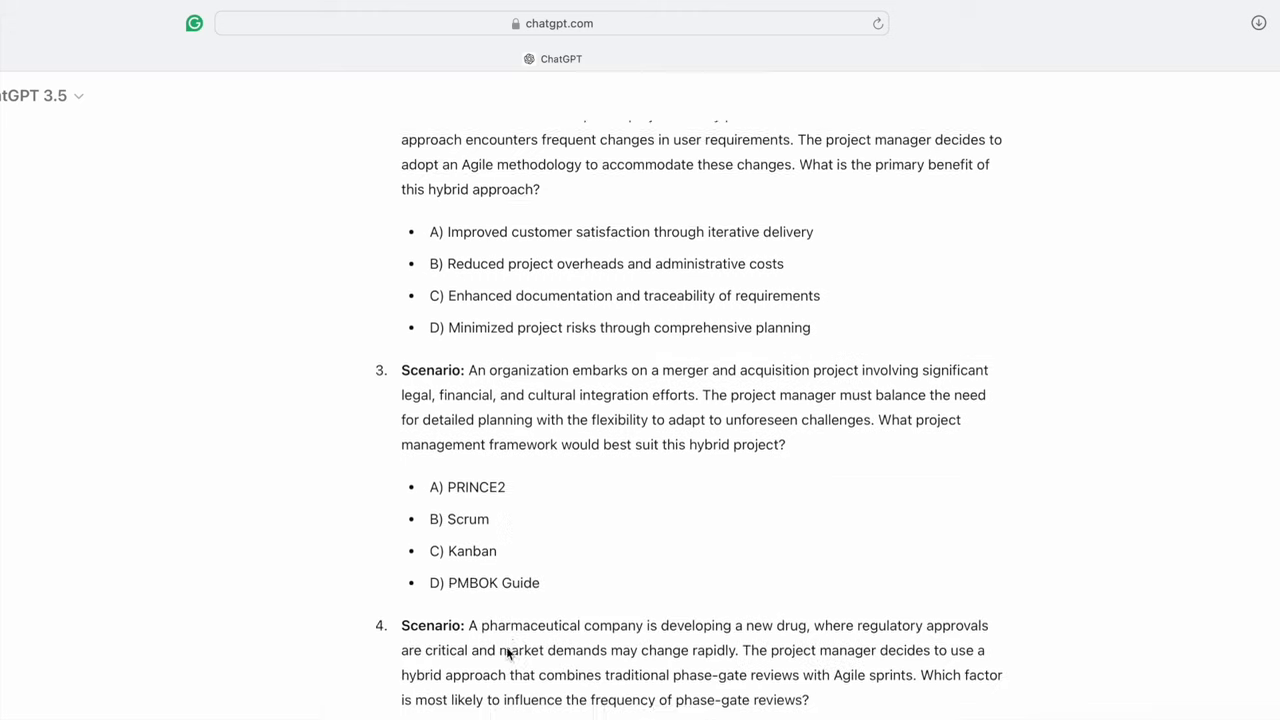
pyautogui.scroll(-5, 506, 646)
pyautogui.scroll(-6, 506, 646)
pyautogui.scroll(-10, 507, 652)
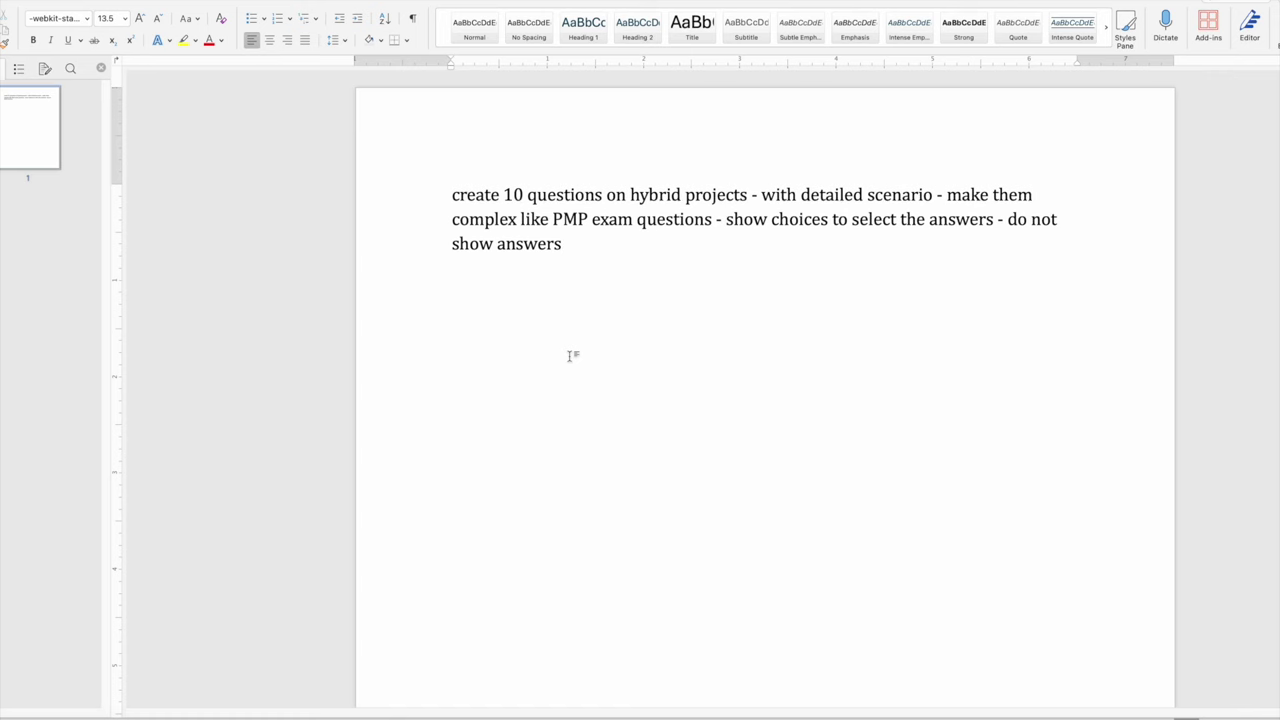
# Step: Paste 'show answers with detailed descriptions' on a new line in Word and select it
pyautogui.press('Return')
pyautogui.write('show answers with detailed descriptions')
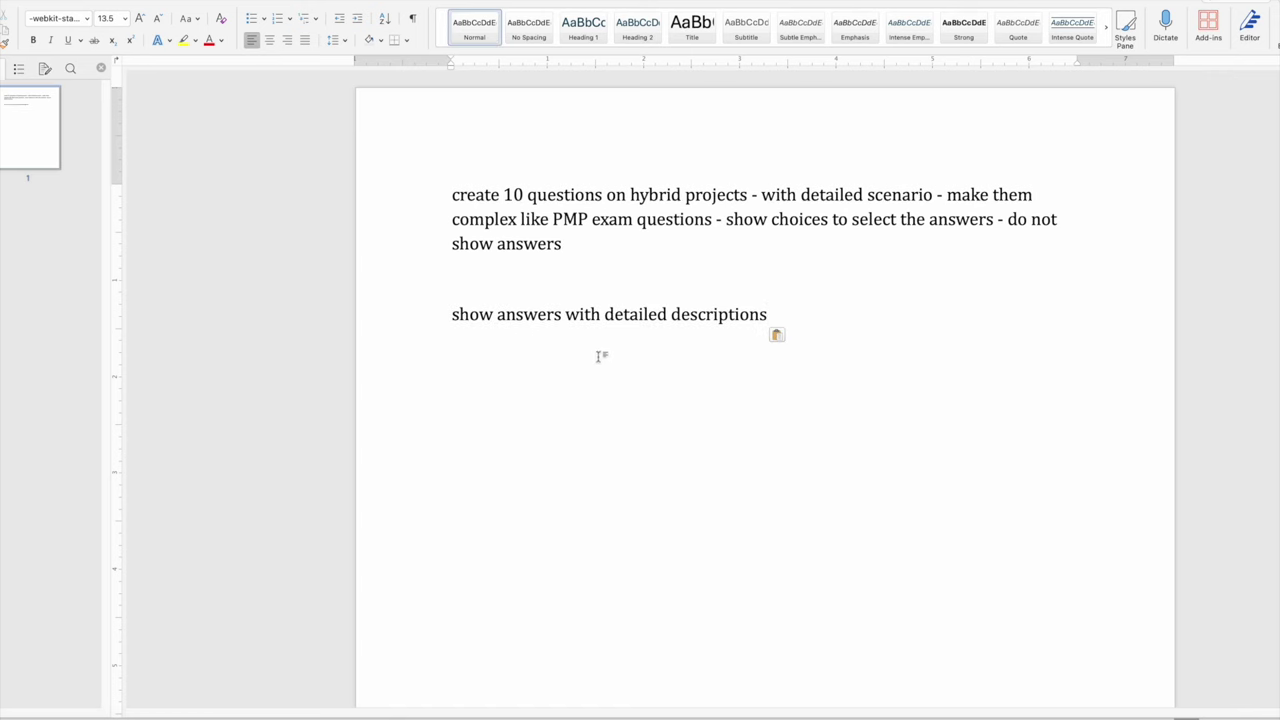
pyautogui.moveTo(767, 314); pyautogui.dragTo(442, 318)
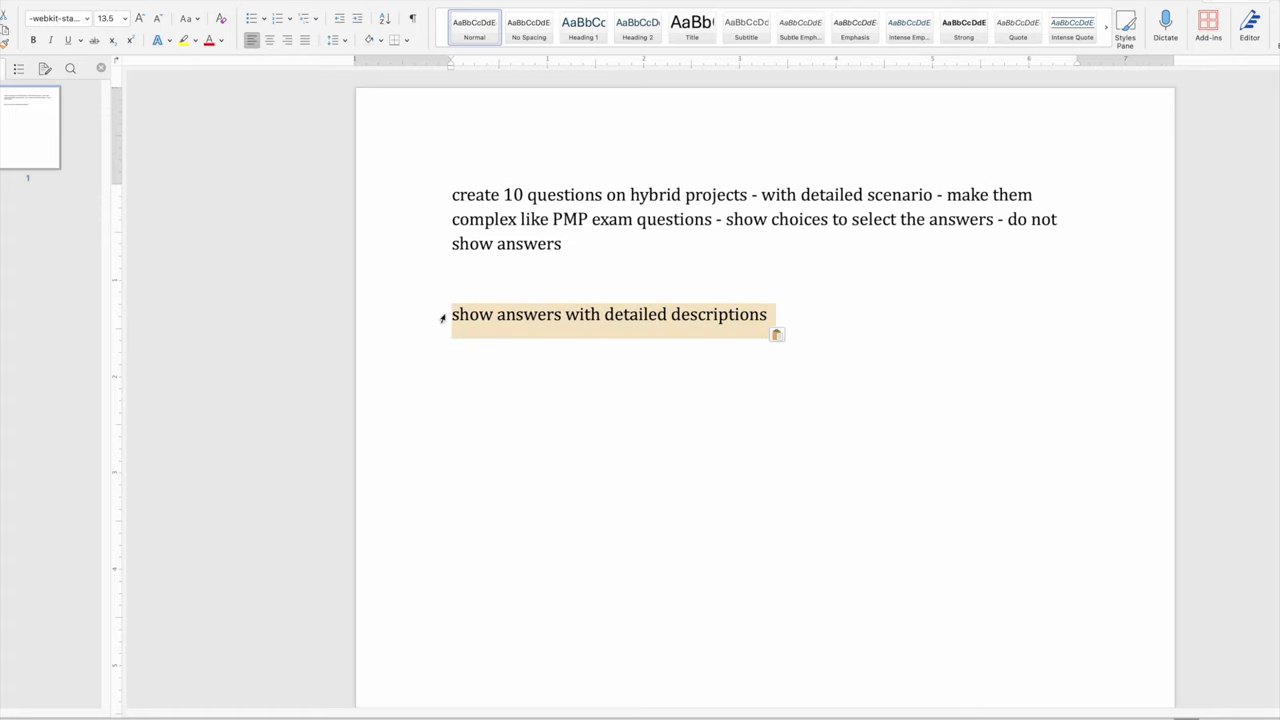
pyautogui.press('super+Tab')
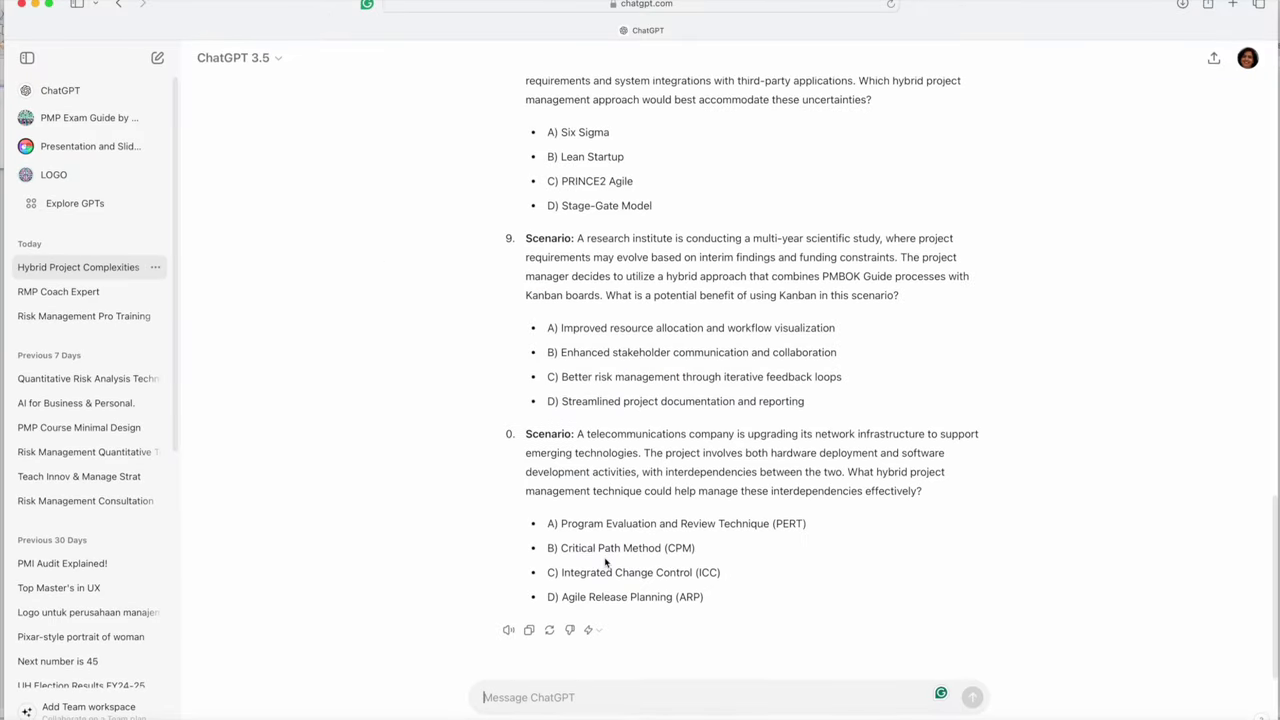
# Step: Send the follow-up 'show answers with detailed descriptions' beneath the ten questions
pyautogui.write('show answers with detailed descriptions')
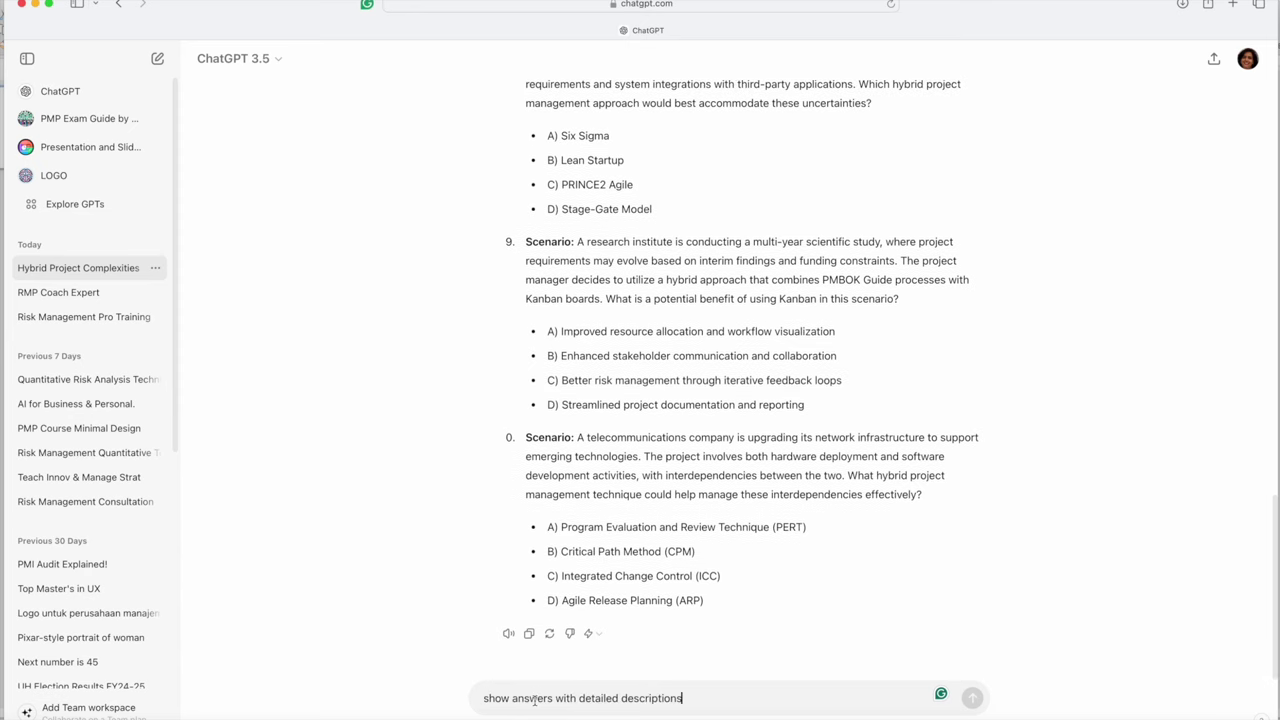
pyautogui.press('Return')
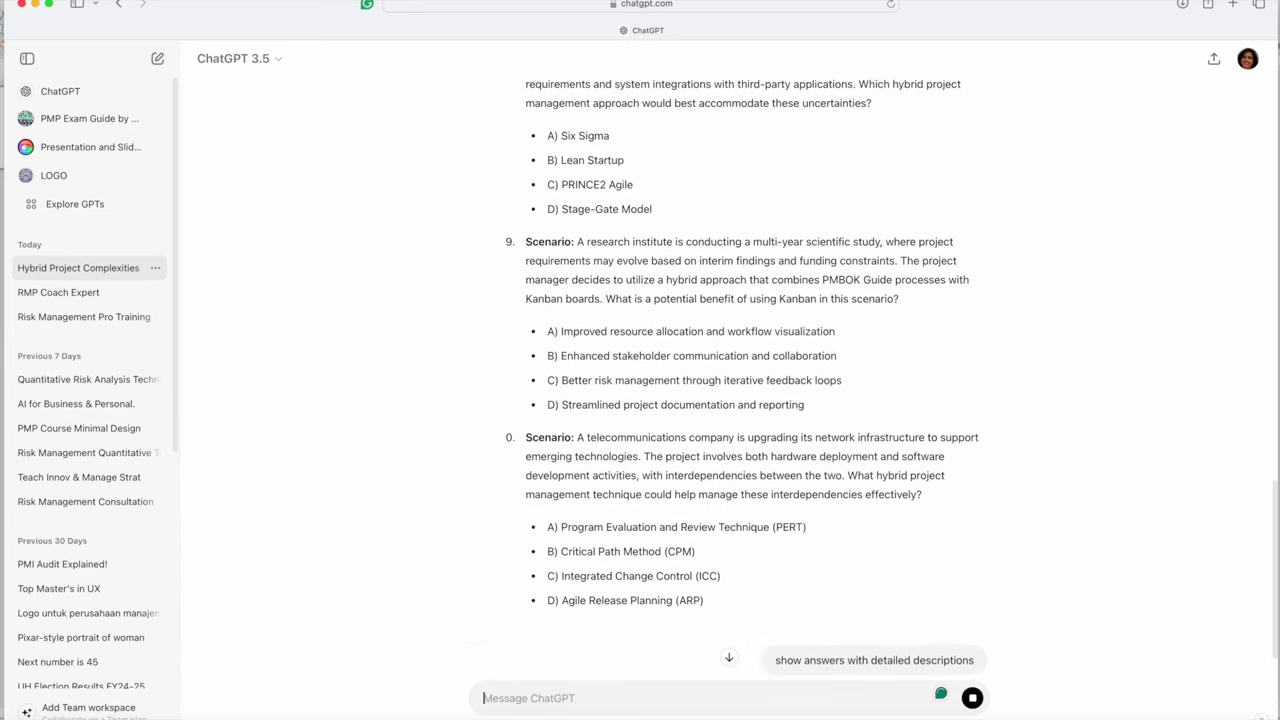